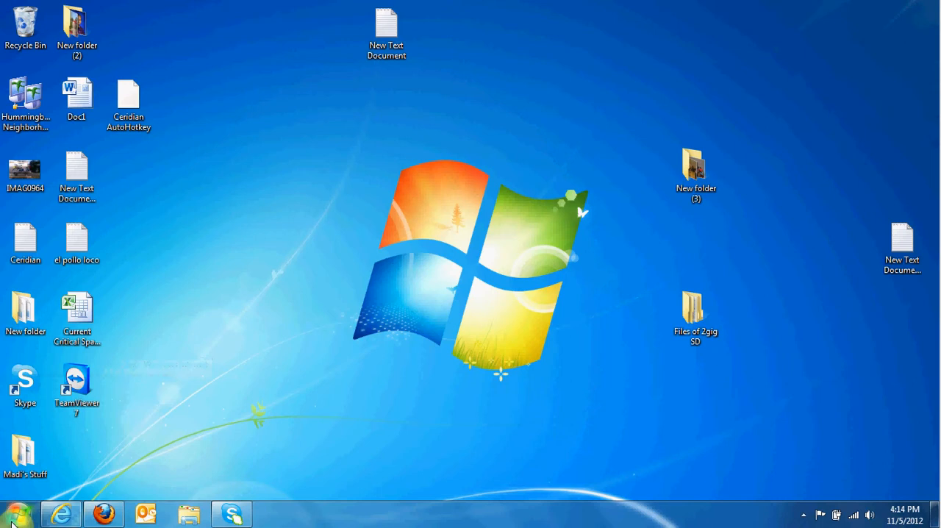
- Pin the Ceridian AutoHotkey application from the Documents library to the taskbar and close the library window
{"action": "left_click", "coordinate": [16, 516]}
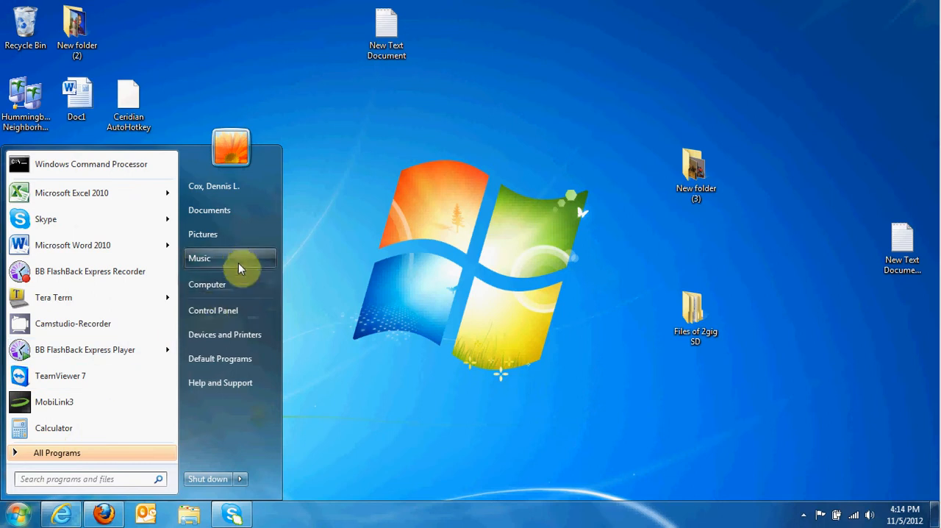
{"action": "left_click", "coordinate": [239, 214]}
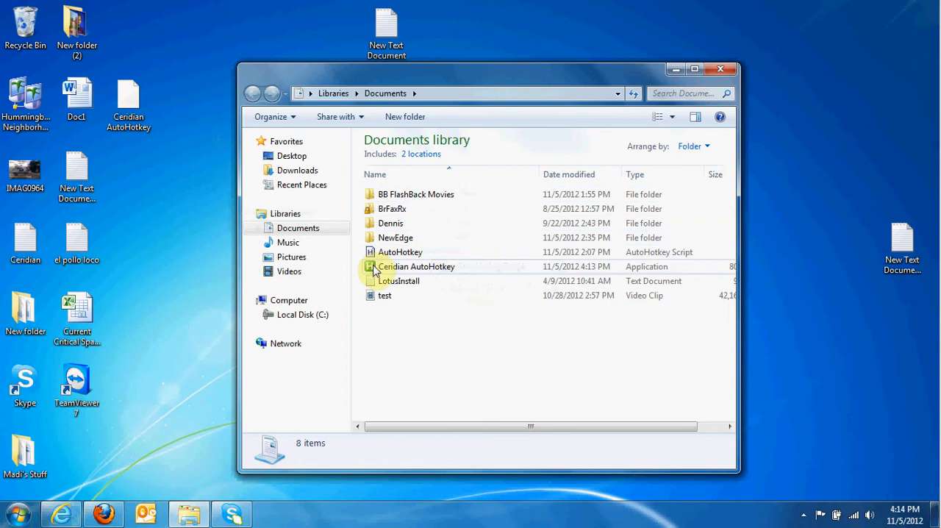
{"action": "left_click", "coordinate": [375, 270]}
{"action": "left_click_drag", "start_coordinate": [375, 270], "coordinate": [288, 518]}
{"action": "left_click", "coordinate": [721, 68]}
- Run the pinned Ceridian AutoHotkey application with the prompt to always ask before opening the file turned off
{"action": "left_click", "coordinate": [274, 517]}
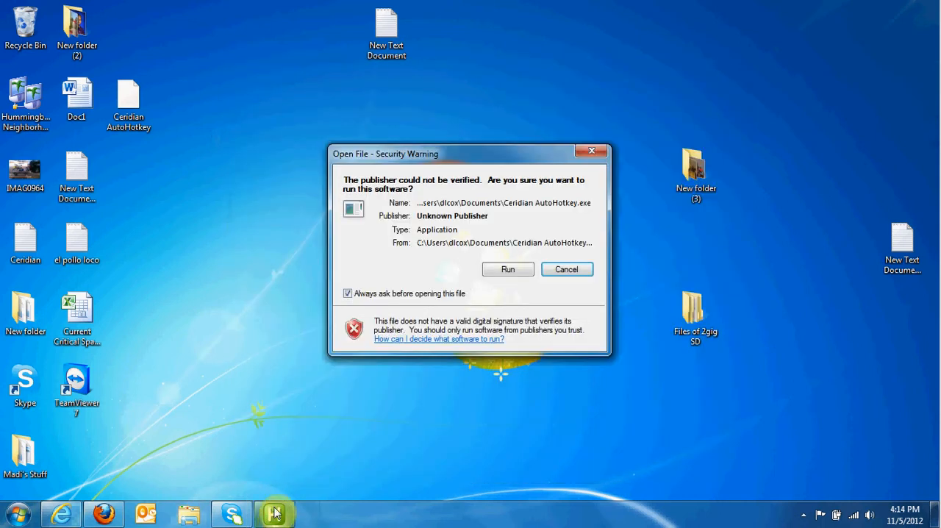
{"action": "left_click", "coordinate": [349, 295]}
{"action": "left_click", "coordinate": [512, 272]}
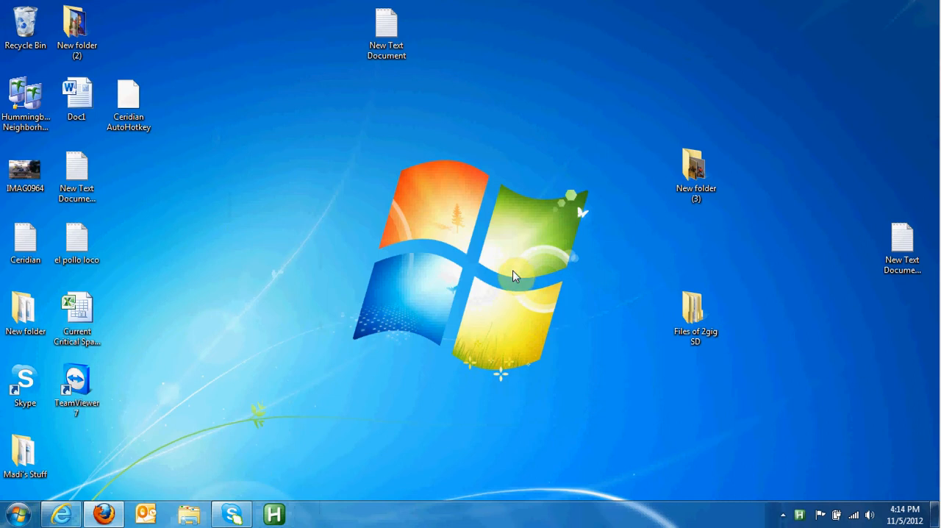
- Check the running AutoHotkey script's options among the hidden notification icons, then dismiss them
{"action": "left_click", "coordinate": [803, 515]}
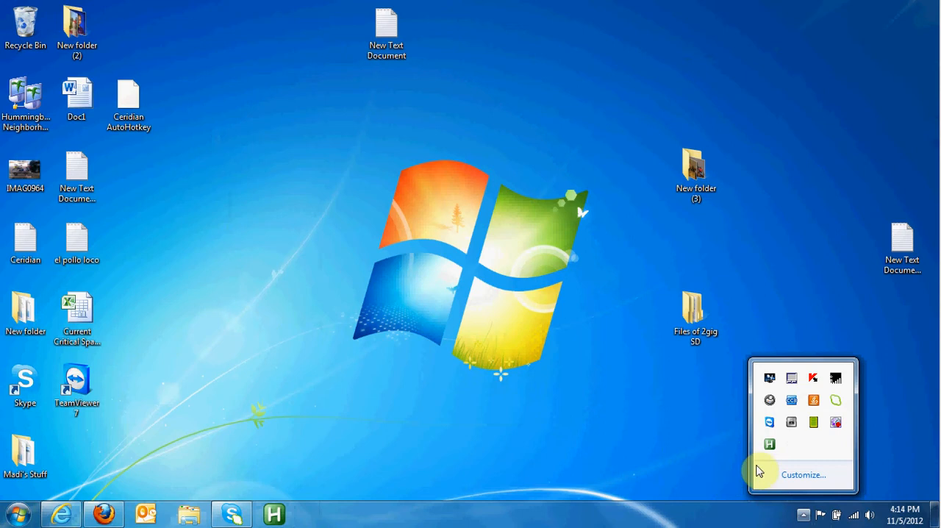
{"action": "right_click", "coordinate": [770, 444]}
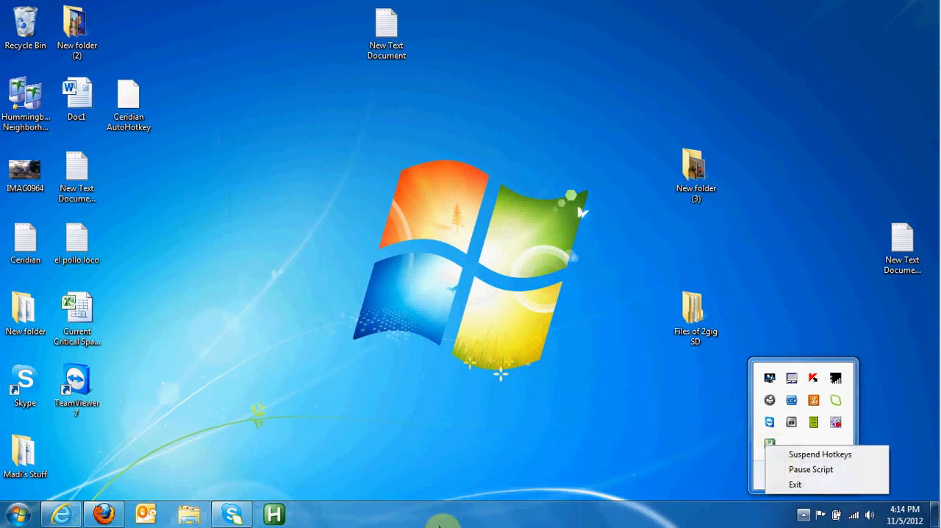
{"action": "left_click", "coordinate": [672, 431]}
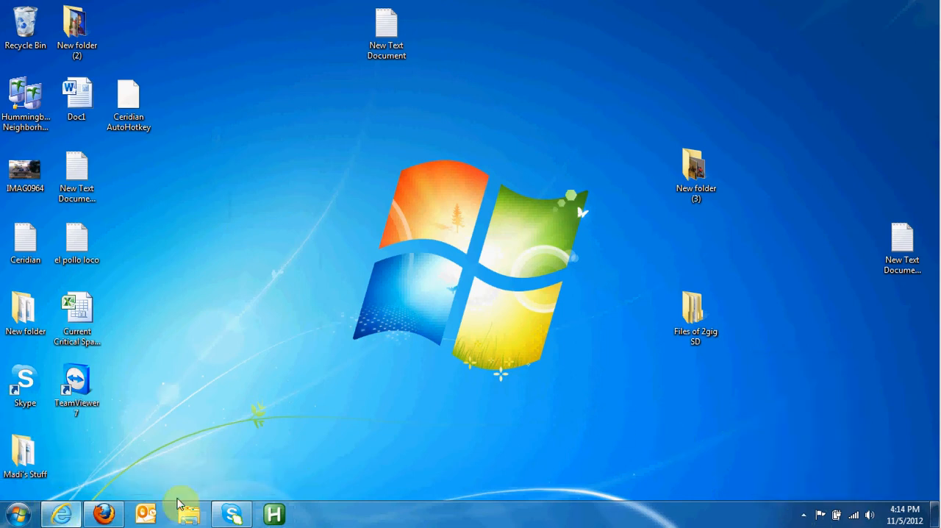
- Switch to the Ceridian timecard in Internet Explorer and set the 08:00A row's task to Administrative
{"action": "mouse_move", "coordinate": [68, 514]}
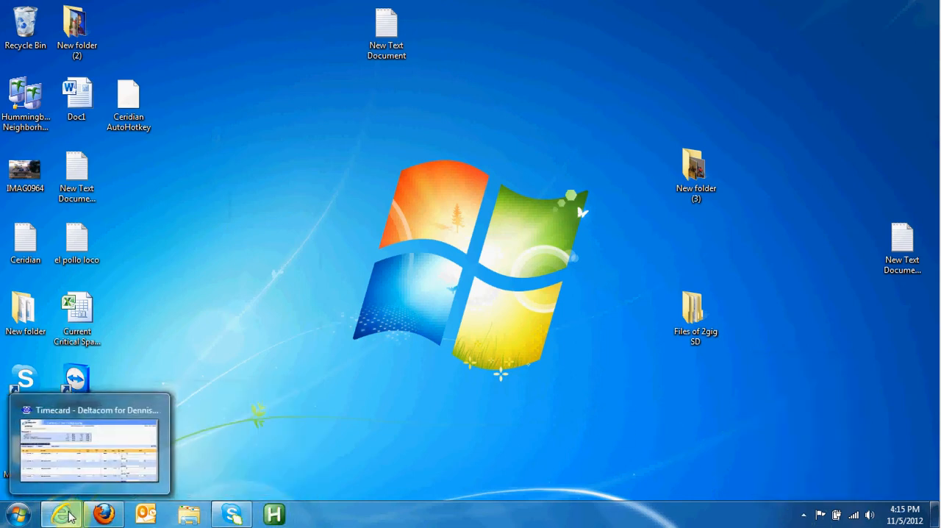
{"action": "left_click", "coordinate": [72, 472]}
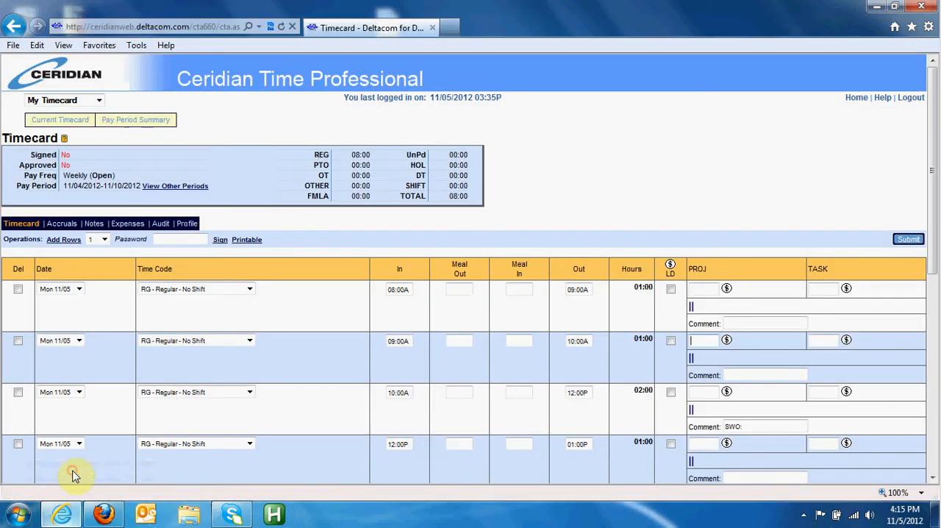
{"action": "scroll", "coordinate": [774, 317], "scroll_direction": "down", "scroll_amount": 2}
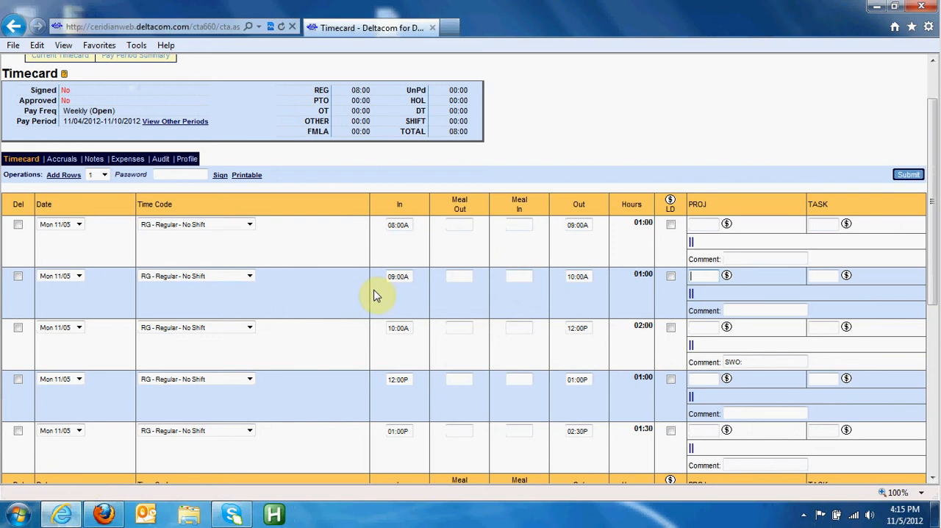
{"action": "scroll", "coordinate": [459, 476], "scroll_direction": "down", "scroll_amount": 4}
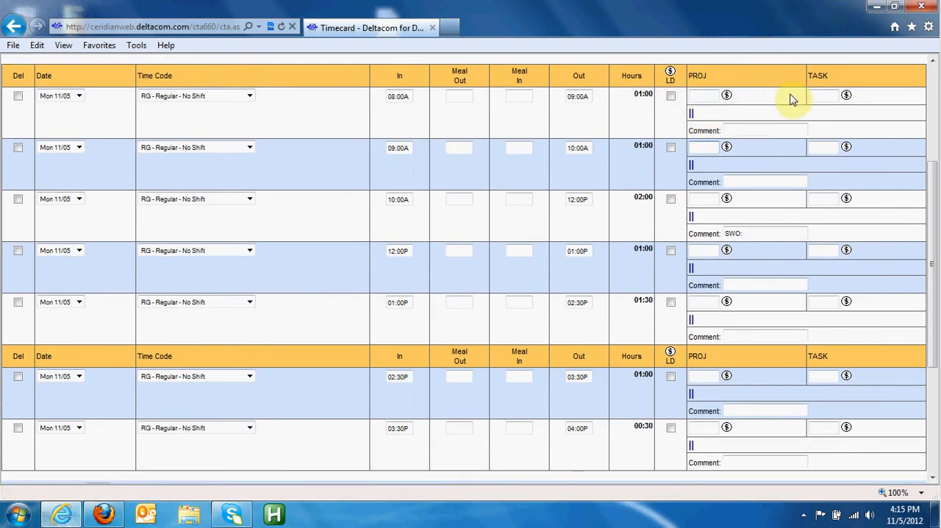
{"action": "left_click", "coordinate": [832, 95]}
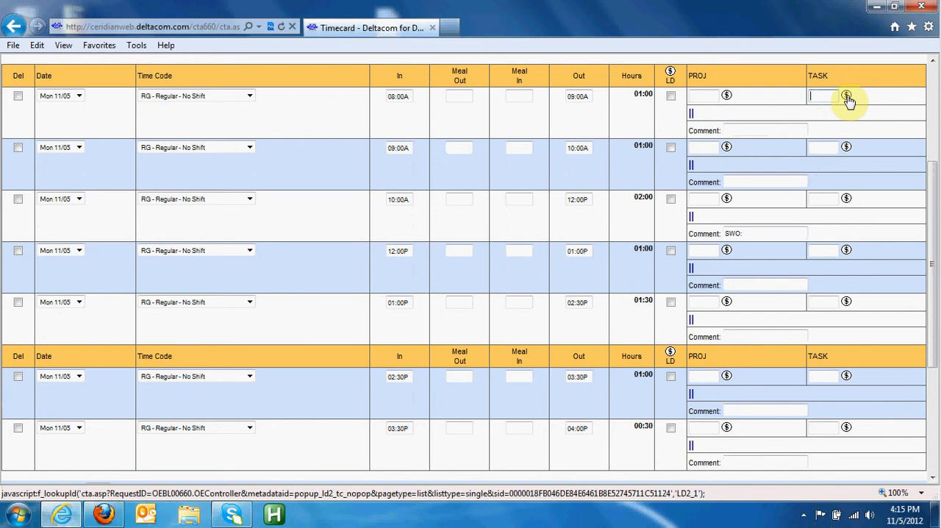
{"action": "left_click", "coordinate": [694, 96]}
{"action": "key", "text": "Tab"}
{"action": "key", "text": "Tab"}
{"action": "type", "text": "Administrative"}
{"action": "key", "text": "Tab"}
{"action": "key", "text": "Tab"}
{"action": "key", "text": "Tab"}
{"action": "key", "text": "Tab"}
{"action": "key", "text": "Tab"}
{"action": "key", "text": "Tab"}
{"action": "key", "text": "Tab"}
{"action": "key", "text": "Tab"}
{"action": "key", "text": "Tab"}
{"action": "key", "text": "Tab"}
{"action": "key", "text": "Tab"}
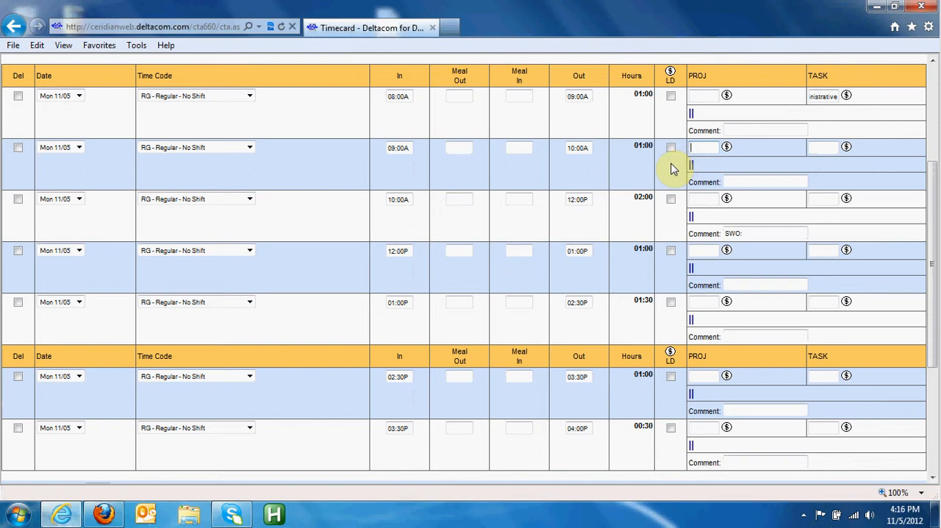
- Fill the 09:00A row with project customer acqsitn and task cap-travel
{"action": "type", "text": "customer acqsitn"}
{"action": "key", "text": "Tab"}
{"action": "key", "text": "Tab"}
{"action": "type", "text": "cap-travel"}
{"action": "key", "text": "Tab"}
{"action": "key", "text": "Tab"}
{"action": "key", "text": "Tab"}
{"action": "key", "text": "Tab"}
{"action": "key", "text": "Tab"}
{"action": "key", "text": "Tab"}
{"action": "key", "text": "Tab"}
{"action": "key", "text": "Tab"}
{"action": "key", "text": "Tab"}
{"action": "key", "text": "Tab"}
{"action": "key", "text": "Tab"}
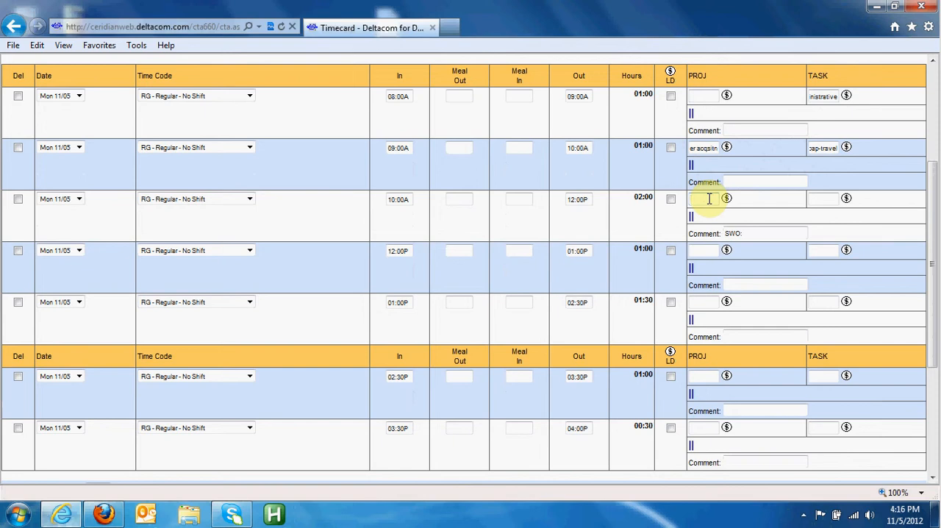
- Fill the 10:00A row with project customer acqsitn, task cap-prem install and comment SWO:
{"action": "type", "text": "er acqsitn"}
{"action": "key", "text": "Tab"}
{"action": "key", "text": "Tab"}
{"action": "type", "text": "rem install"}
{"action": "key", "text": "Tab"}
{"action": "key", "text": "Tab"}
{"action": "key", "text": "Tab"}
{"action": "key", "text": "Tab"}
{"action": "key", "text": "Tab"}
{"action": "key", "text": "Tab"}
{"action": "key", "text": "Tab"}
{"action": "key", "text": "Tab"}
{"action": "key", "text": "Tab"}
{"action": "key", "text": "Tab"}
{"action": "key", "text": "Tab"}
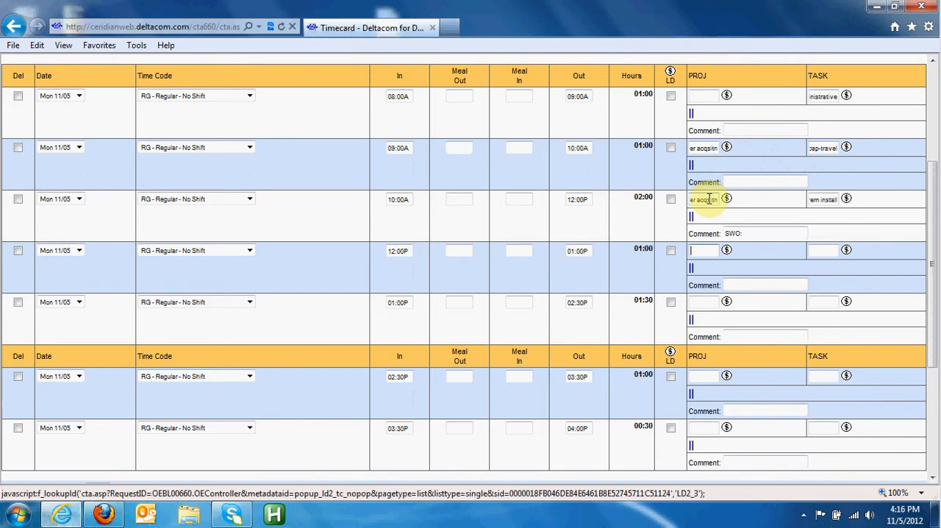
{"action": "left_click", "coordinate": [766, 236]}
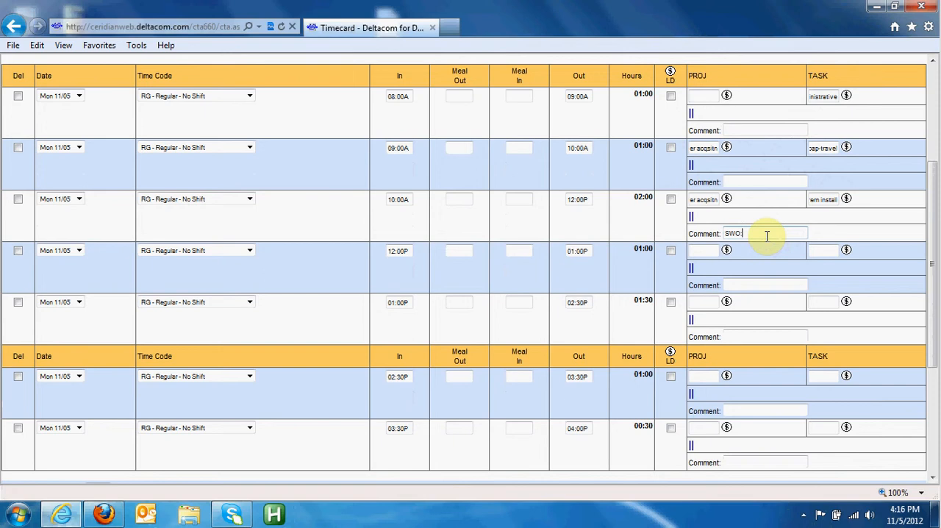
- Set the 12:00P row's task to travel, leaving its project empty
{"action": "left_click", "coordinate": [710, 253]}
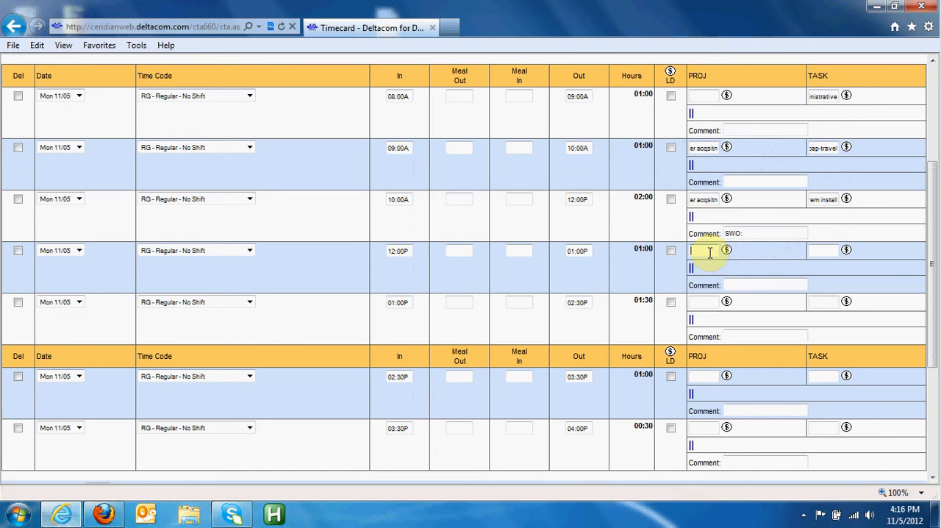
{"action": "key", "text": "Tab"}
{"action": "key", "text": "Tab"}
{"action": "type", "text": "travel"}
{"action": "key", "text": "Tab"}
{"action": "key", "text": "Tab"}
{"action": "key", "text": "Tab"}
{"action": "key", "text": "Tab"}
{"action": "key", "text": "Tab"}
{"action": "key", "text": "Tab"}
{"action": "key", "text": "Tab"}
{"action": "key", "text": "Tab"}
{"action": "key", "text": "Tab"}
{"action": "key", "text": "Tab"}
{"action": "key", "text": "Tab"}
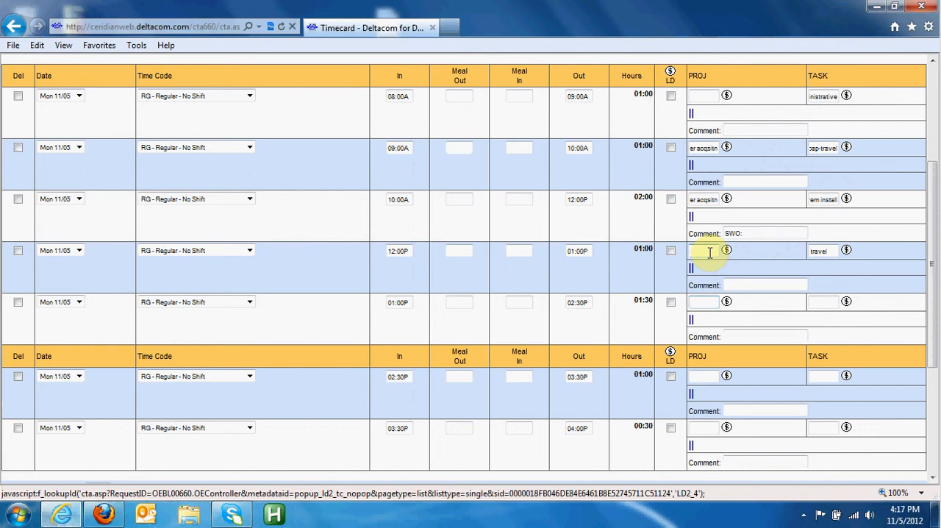
- Fill the 01:00P row with task cust repair prem and comment SWO:
{"action": "key", "text": "Tab"}
{"action": "key", "text": "Tab"}
{"action": "type", "text": "repair prem"}
{"action": "key", "text": "Tab"}
{"action": "key", "text": "Tab"}
{"action": "type", "text": "SWO:"}
{"action": "key", "text": "Tab"}
{"action": "key", "text": "Tab"}
{"action": "key", "text": "Tab"}
{"action": "key", "text": "Tab"}
{"action": "key", "text": "Tab"}
{"action": "key", "text": "Tab"}
{"action": "key", "text": "Tab"}
{"action": "key", "text": "Tab"}
{"action": "key", "text": "Tab"}
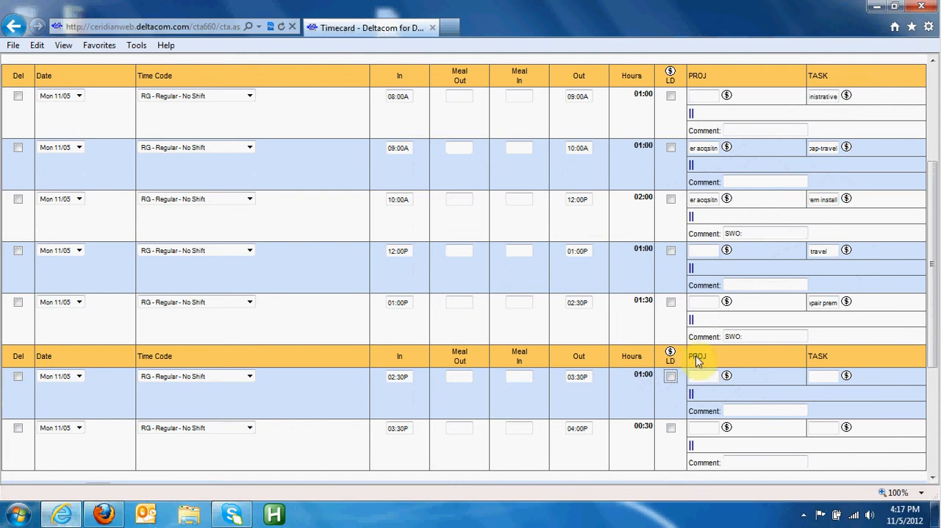
- Set the 02:30P row's task to travel, leaving its project empty
{"action": "scroll", "coordinate": [670, 383], "scroll_direction": "down", "scroll_amount": 3}
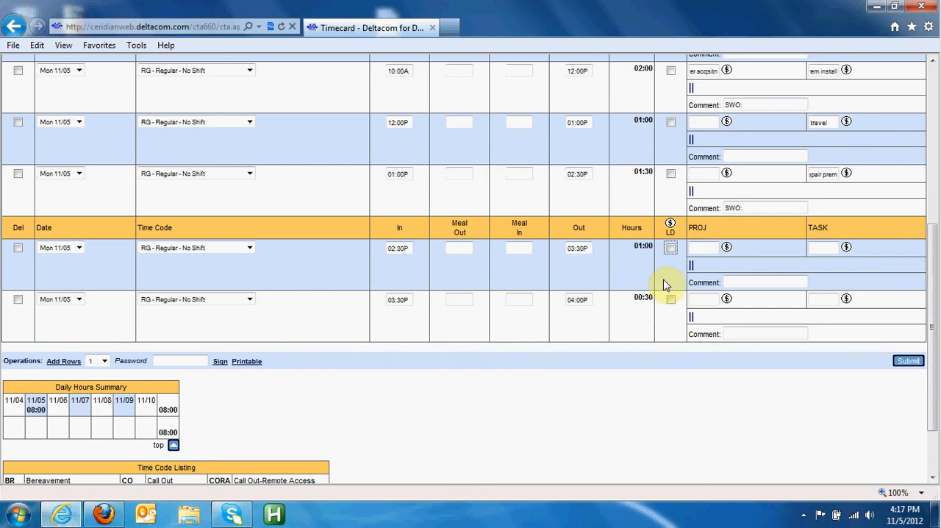
{"action": "left_click", "coordinate": [699, 249]}
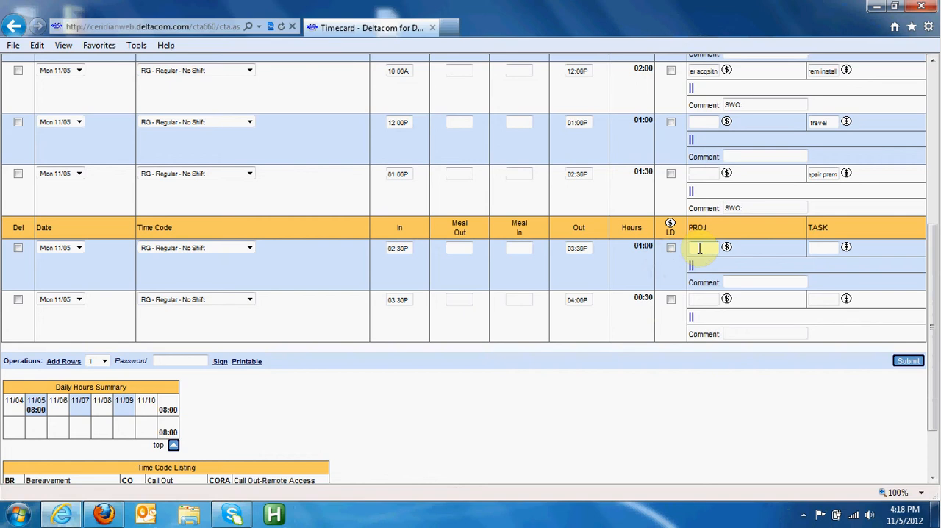
{"action": "key", "text": "Tab"}
{"action": "key", "text": "Tab"}
{"action": "type", "text": "travel"}
{"action": "key", "text": "Tab"}
{"action": "key", "text": "Tab"}
{"action": "key", "text": "Tab"}
{"action": "key", "text": "Tab"}
{"action": "key", "text": "Tab"}
{"action": "key", "text": "Tab"}
{"action": "key", "text": "Tab"}
{"action": "key", "text": "Tab"}
{"action": "key", "text": "Tab"}
{"action": "key", "text": "Tab"}
{"action": "key", "text": "Tab"}
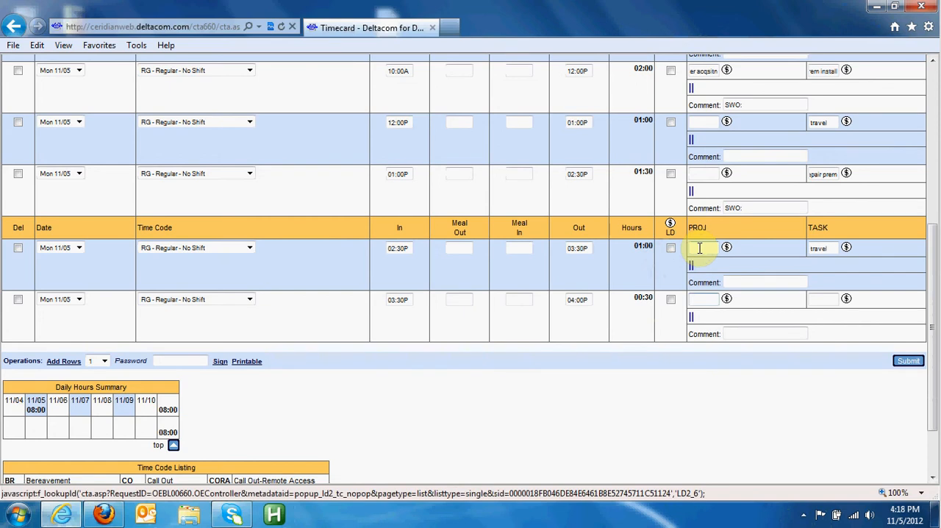
- Set the 03:30P row's task to administrative, submit the timecard and review the submitted rows
{"action": "key", "text": "Tab"}
{"action": "key", "text": "Tab"}
{"action": "type", "text": "administrative"}
{"action": "key", "text": "Tab"}
{"action": "key", "text": "Tab"}
{"action": "key", "text": "Tab"}
{"action": "key", "text": "Tab"}
{"action": "key", "text": "Tab"}
{"action": "key", "text": "Tab"}
{"action": "key", "text": "Tab"}
{"action": "key", "text": "Tab"}
{"action": "key", "text": "Tab"}
{"action": "key", "text": "Tab"}
{"action": "key", "text": "Tab"}
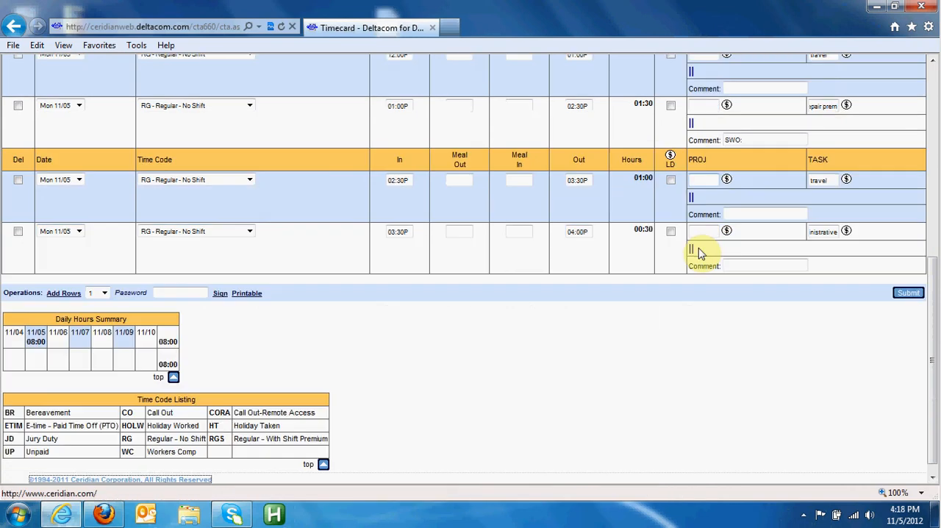
{"action": "left_click", "coordinate": [906, 292]}
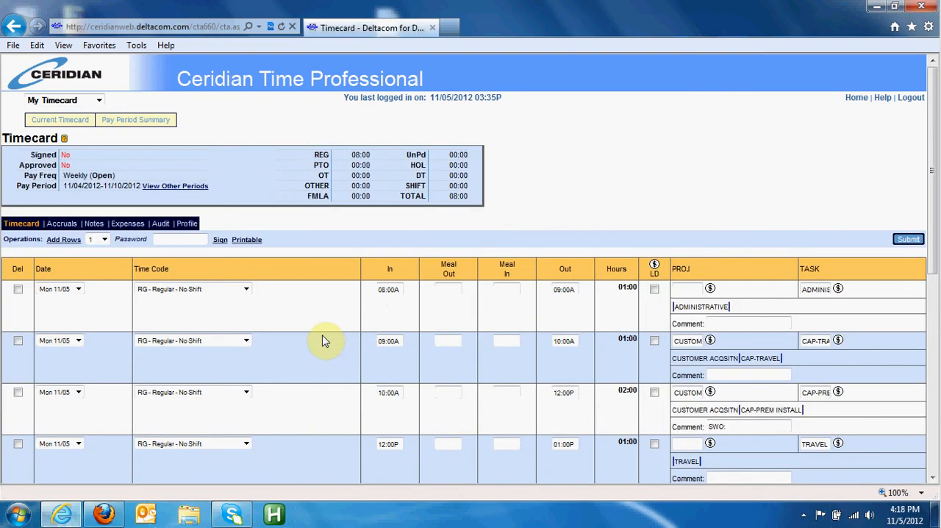
{"action": "scroll", "coordinate": [323, 341], "scroll_direction": "down", "scroll_amount": 5}
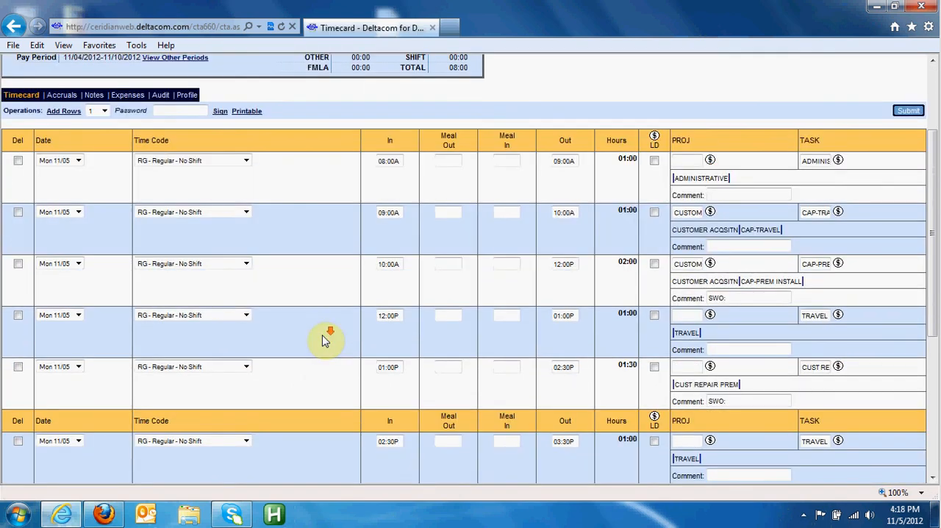
{"action": "scroll", "coordinate": [425, 322], "scroll_direction": "up", "scroll_amount": 5}
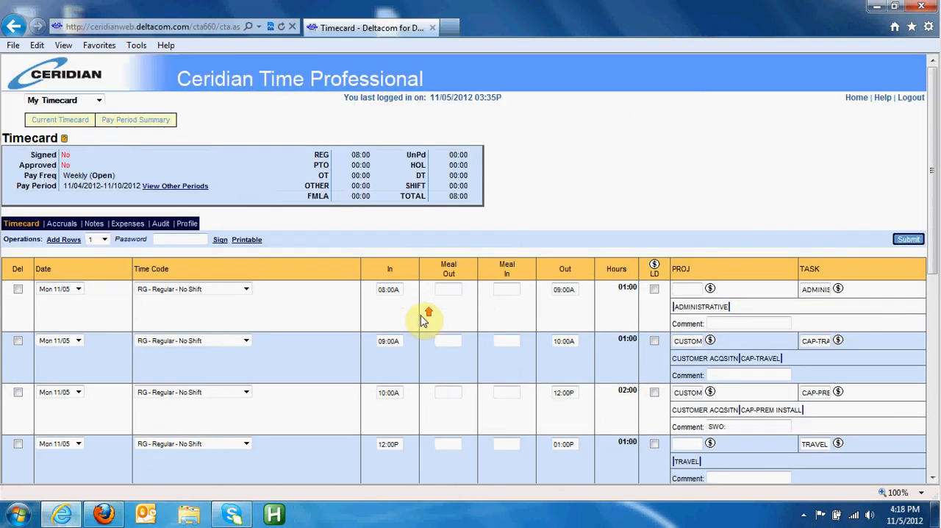
- Add seven rows to the timecard's expenses
{"action": "left_click", "coordinate": [127, 228]}
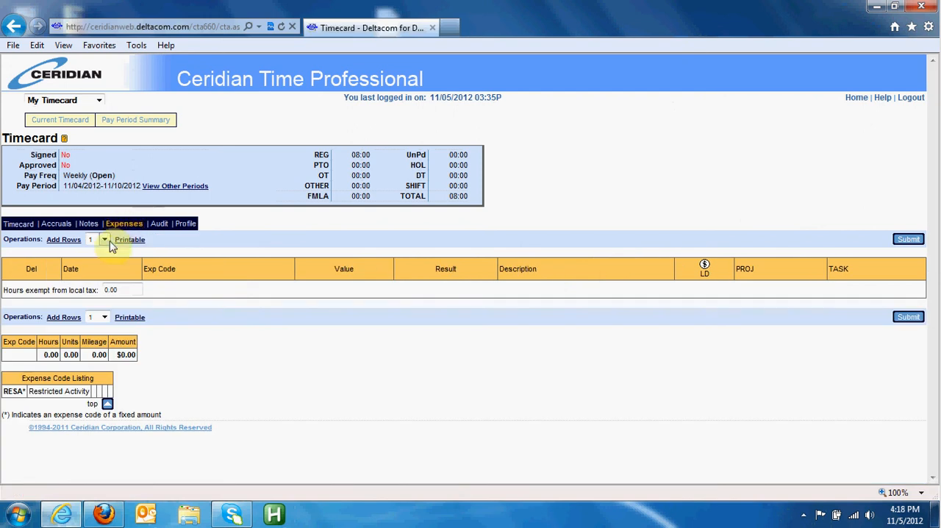
{"action": "left_click", "coordinate": [102, 239]}
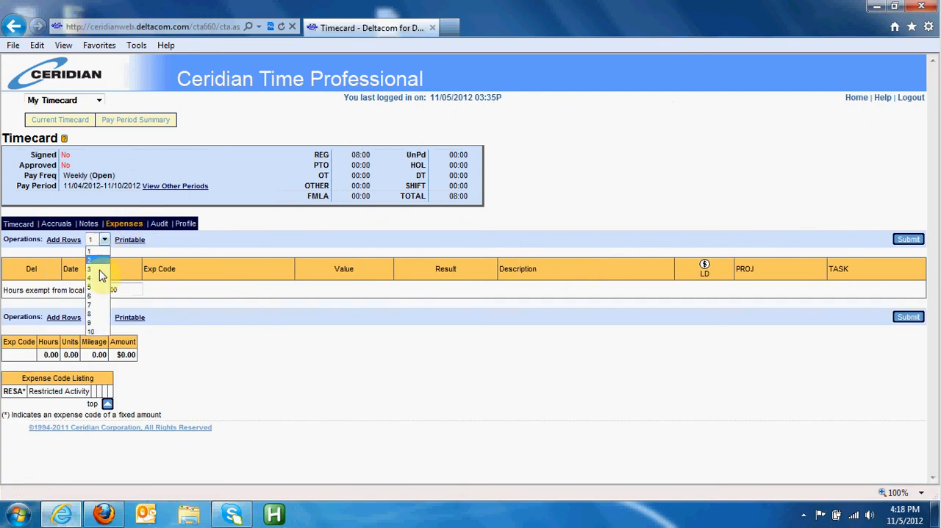
{"action": "left_click", "coordinate": [100, 304]}
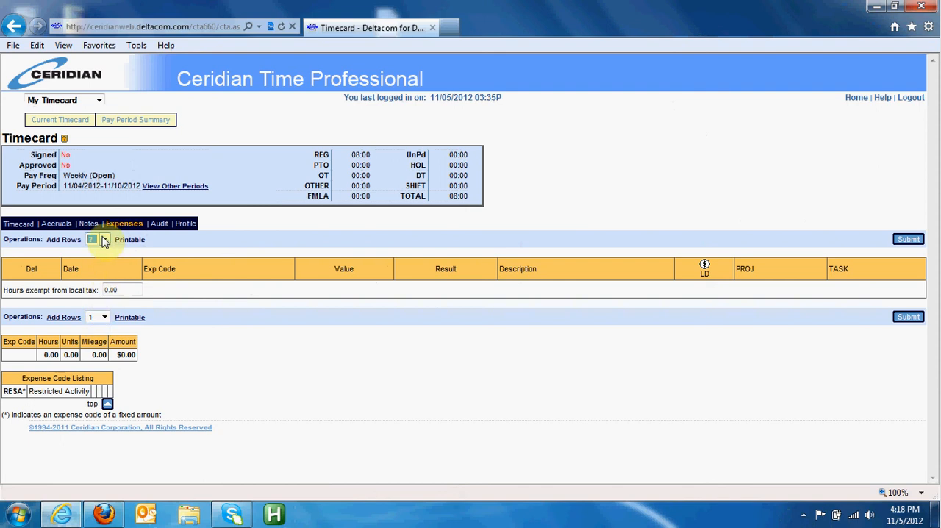
{"action": "left_click", "coordinate": [75, 243]}
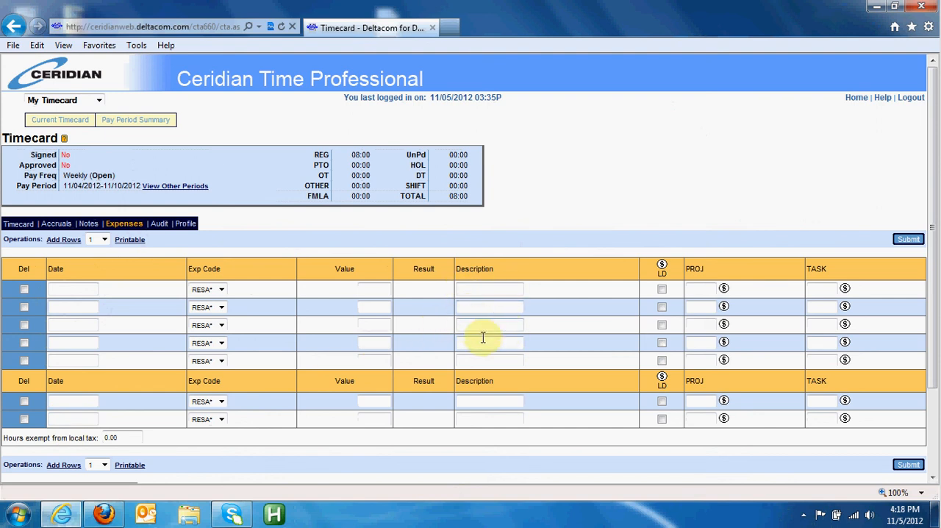
- Enter "on call" as the description in all seven expense rows
{"action": "left_click", "coordinate": [463, 289]}
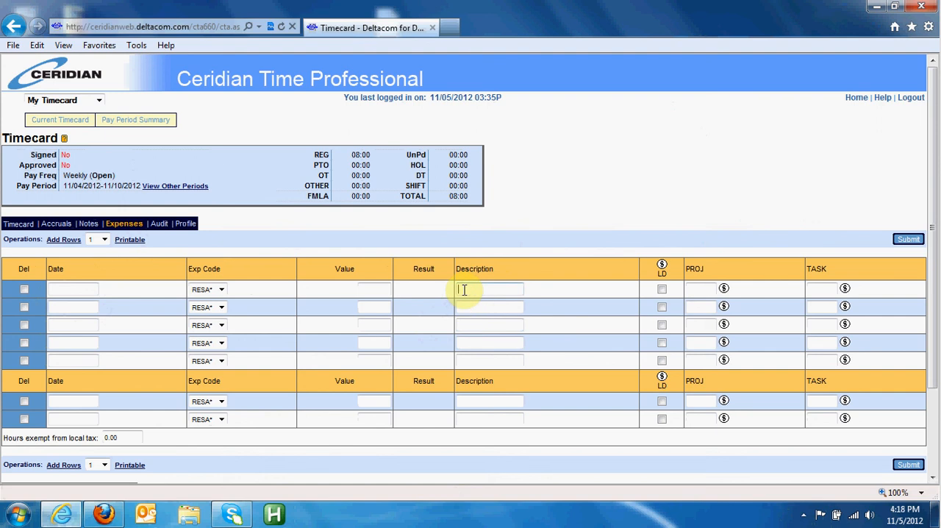
{"action": "type", "text": "on call"}
{"action": "key", "text": "Tab"}
{"action": "key", "text": "Tab"}
{"action": "key", "text": "Tab"}
{"action": "key", "text": "Tab"}
{"action": "key", "text": "Tab"}
{"action": "key", "text": "Tab"}
{"action": "key", "text": "Tab"}
{"action": "key", "text": "Tab"}
{"action": "key", "text": "Tab"}
{"action": "key", "text": "Tab"}
{"action": "type", "text": "on call"}
{"action": "key", "text": "Tab"}
{"action": "key", "text": "Tab"}
{"action": "key", "text": "Tab"}
{"action": "key", "text": "Tab"}
{"action": "key", "text": "Tab"}
{"action": "key", "text": "Tab"}
{"action": "key", "text": "Tab"}
{"action": "key", "text": "Tab"}
{"action": "key", "text": "Tab"}
{"action": "key", "text": "Tab"}
{"action": "type", "text": "on call"}
{"action": "key", "text": "Tab"}
{"action": "key", "text": "Tab"}
{"action": "key", "text": "Tab"}
{"action": "key", "text": "Tab"}
{"action": "key", "text": "Tab"}
{"action": "key", "text": "Tab"}
{"action": "key", "text": "Tab"}
{"action": "key", "text": "Tab"}
{"action": "key", "text": "Tab"}
{"action": "key", "text": "Tab"}
{"action": "type", "text": "on call"}
{"action": "key", "text": "Tab"}
{"action": "key", "text": "Tab"}
{"action": "key", "text": "Tab"}
{"action": "key", "text": "Tab"}
{"action": "key", "text": "Tab"}
{"action": "key", "text": "Tab"}
{"action": "key", "text": "Tab"}
{"action": "key", "text": "Tab"}
{"action": "key", "text": "Tab"}
{"action": "key", "text": "Tab"}
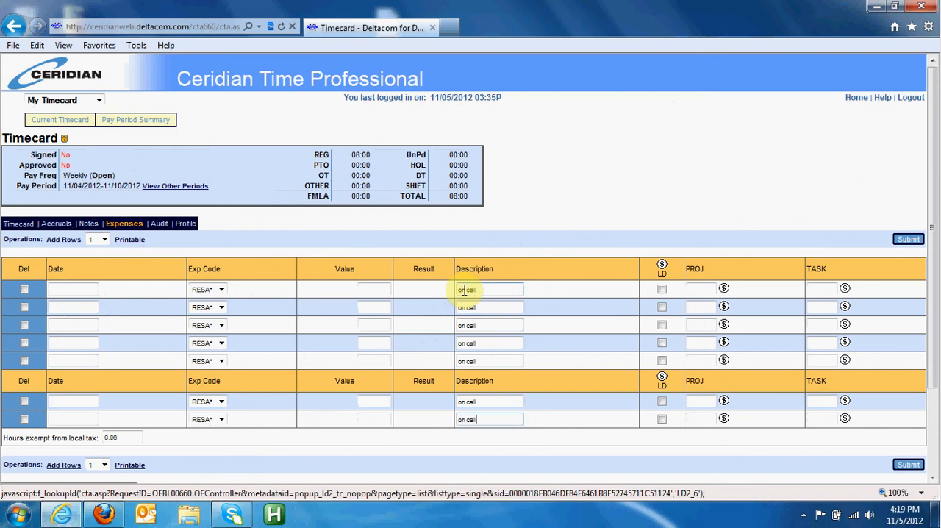
- Try to submit the undated expense rows and return to the timecard entries
{"action": "left_click", "coordinate": [909, 466]}
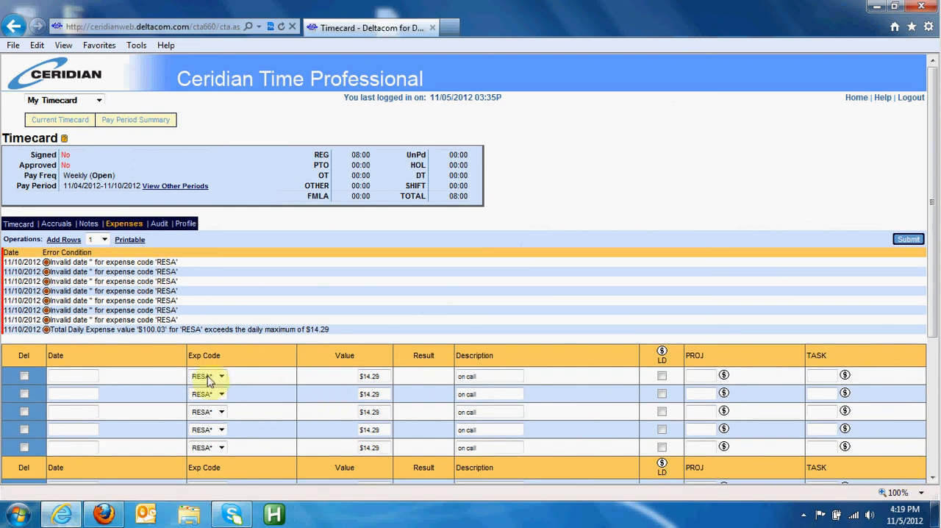
{"action": "scroll", "coordinate": [152, 339], "scroll_direction": "down", "scroll_amount": 3}
{"action": "scroll", "coordinate": [151, 330], "scroll_direction": "up", "scroll_amount": 2}
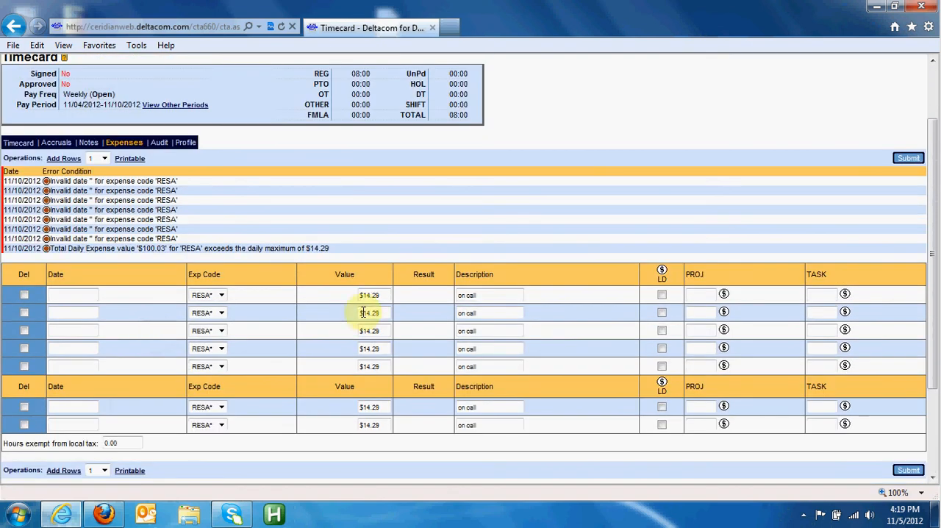
{"action": "left_click", "coordinate": [20, 147]}
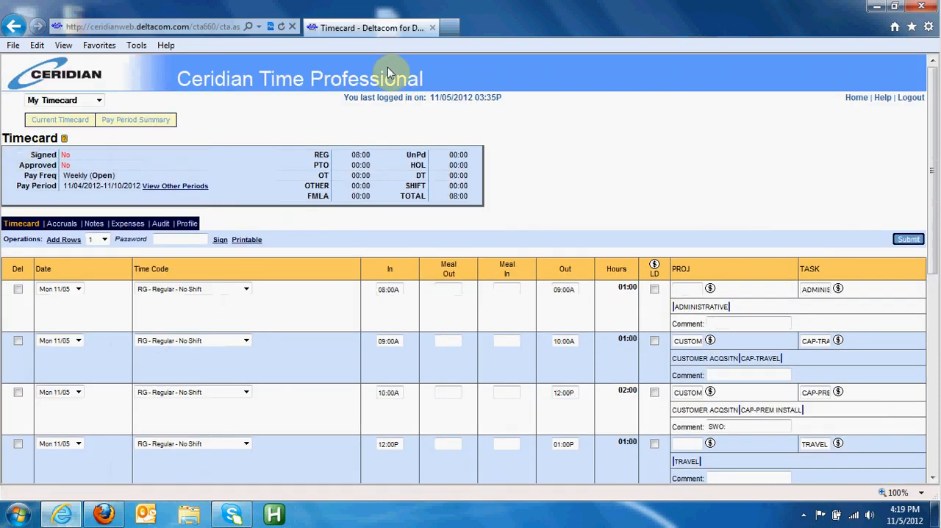
- Minimize the browser, open the Ceridian text file from the desktop in Notepad, review its hotkey definitions and close it
{"action": "left_click", "coordinate": [877, 7]}
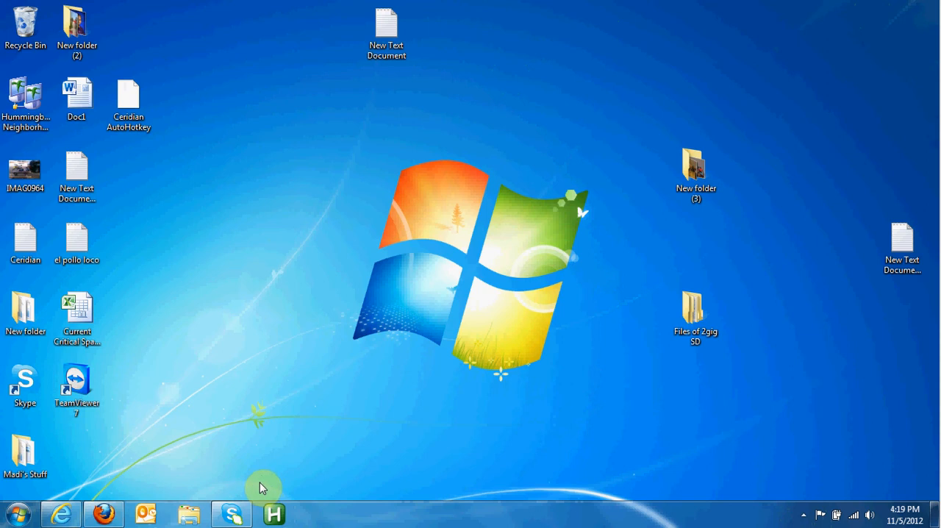
{"action": "right_click", "coordinate": [29, 247]}
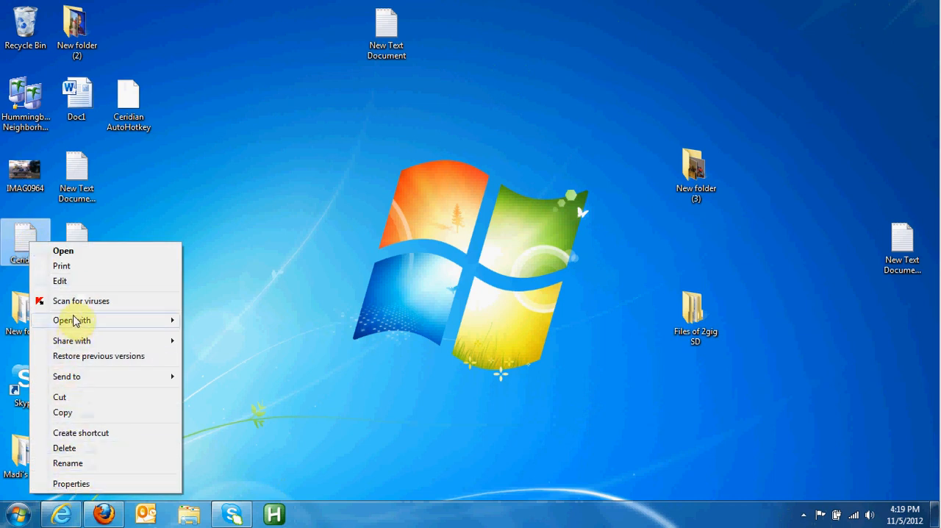
{"action": "left_click", "coordinate": [69, 251]}
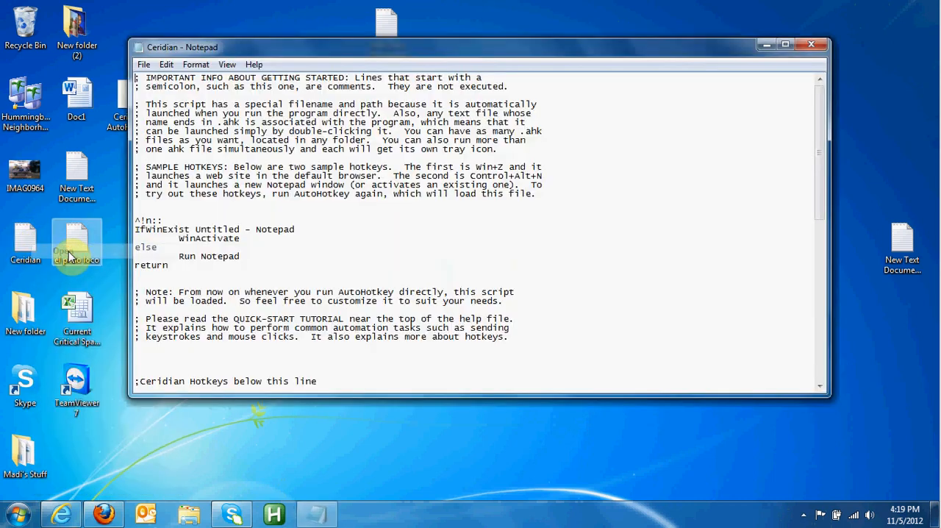
{"action": "scroll", "coordinate": [498, 231], "scroll_direction": "down", "scroll_amount": 6}
{"action": "scroll", "coordinate": [498, 231], "scroll_direction": "down", "scroll_amount": 5}
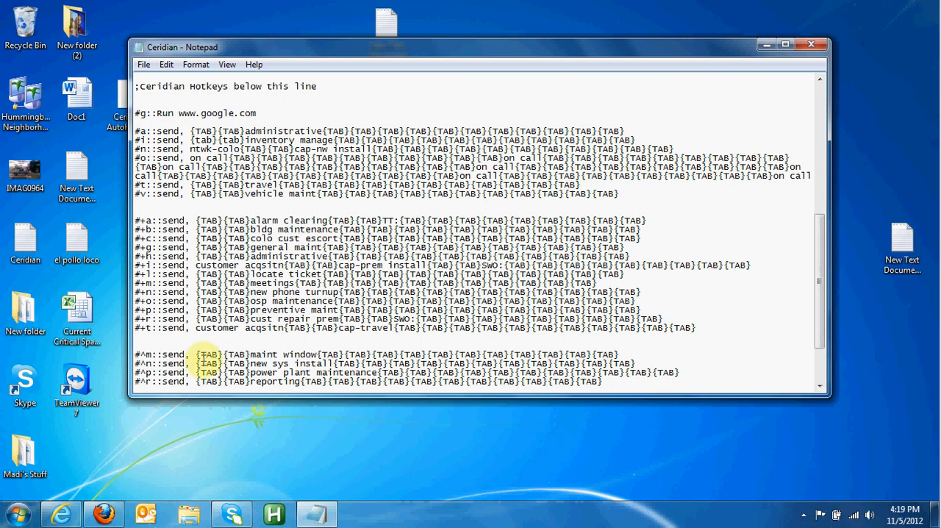
{"action": "left_click", "coordinate": [811, 47]}
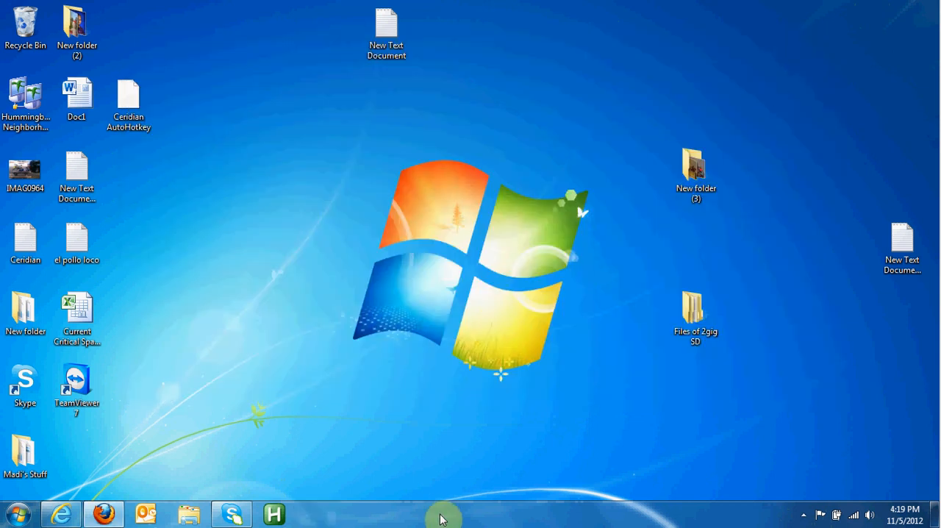